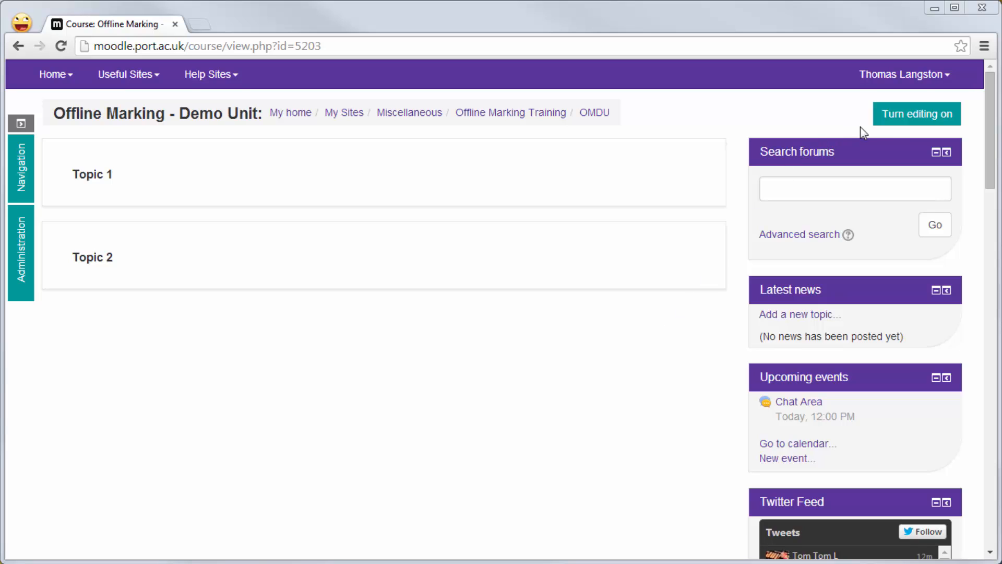
- Turn on course editing and add a Forum activity to Topic 1
click(897, 124)
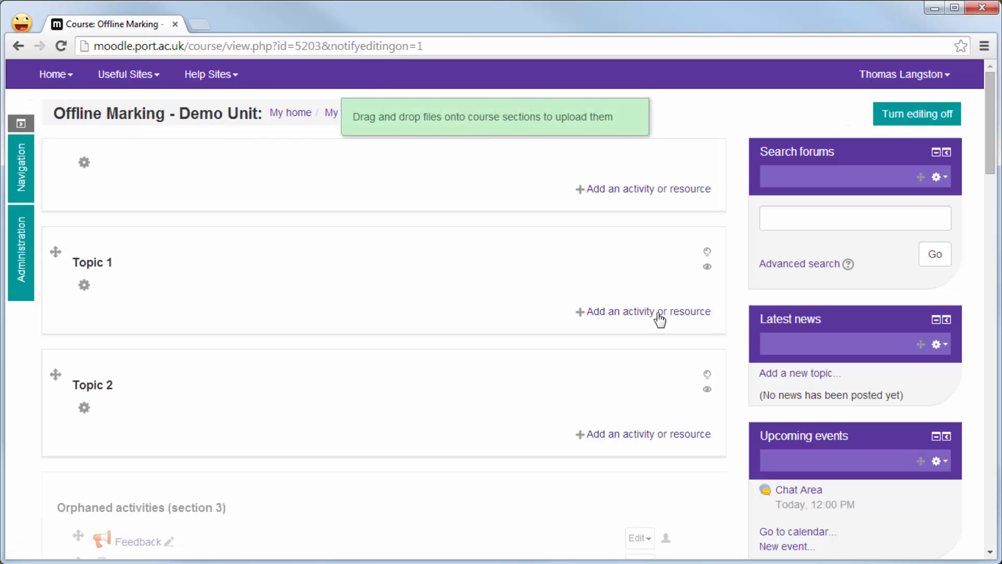
click(657, 313)
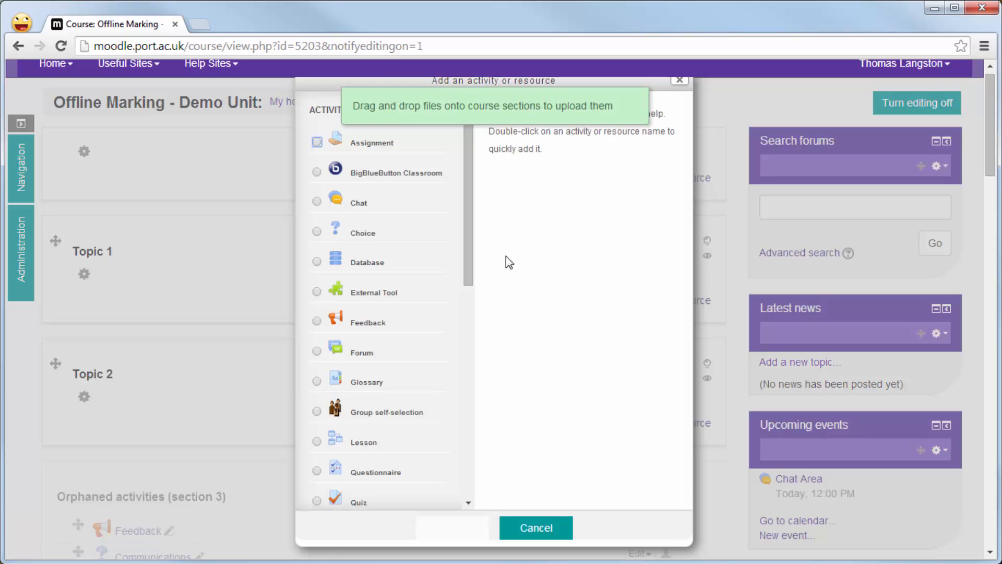
click(318, 351)
click(455, 529)
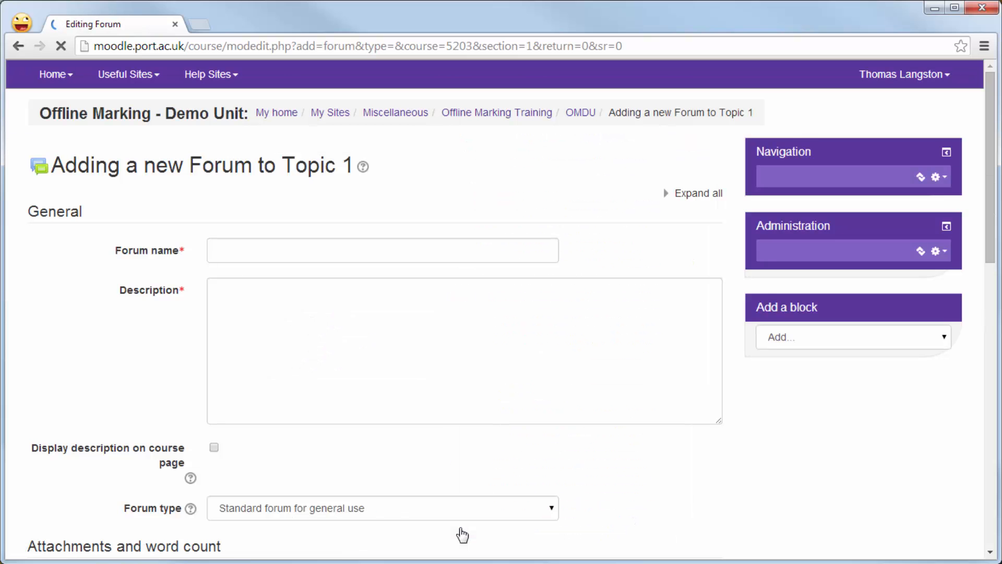
- Name the forum "Discussion Forum" and enter the description "Please ask any questions here:" followed by blank lines
click(410, 253)
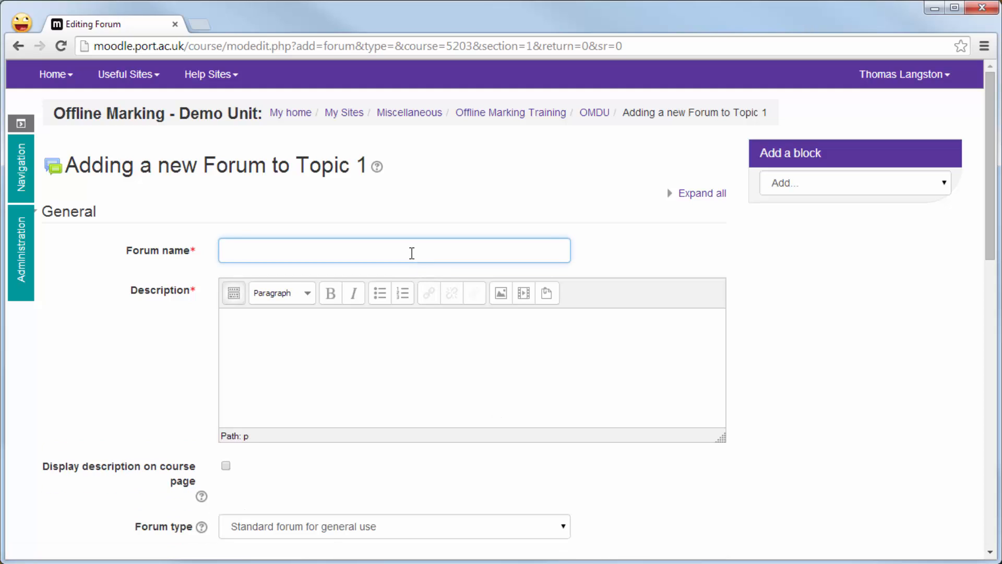
text(Discussion Forum)
click(396, 356)
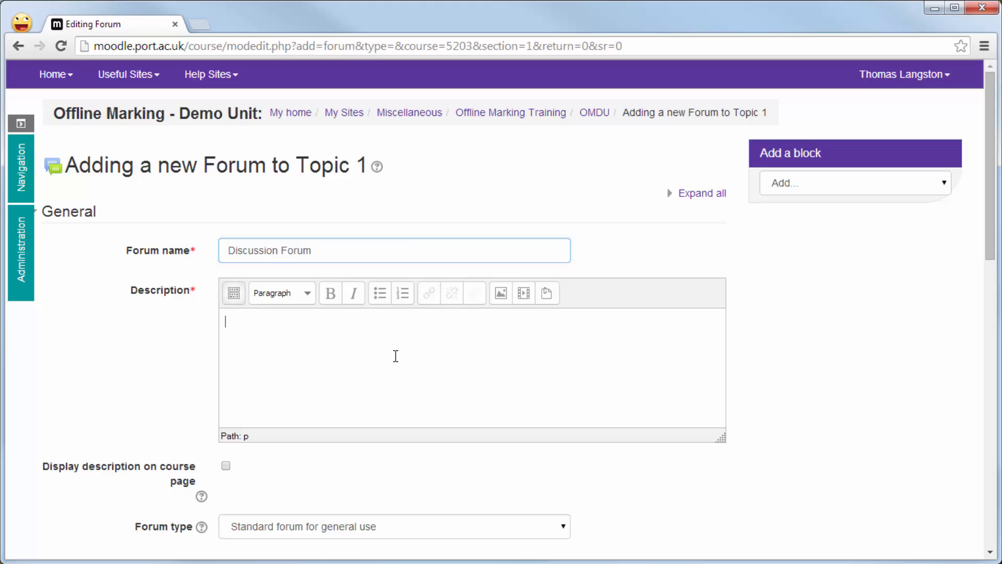
text(Please ask)
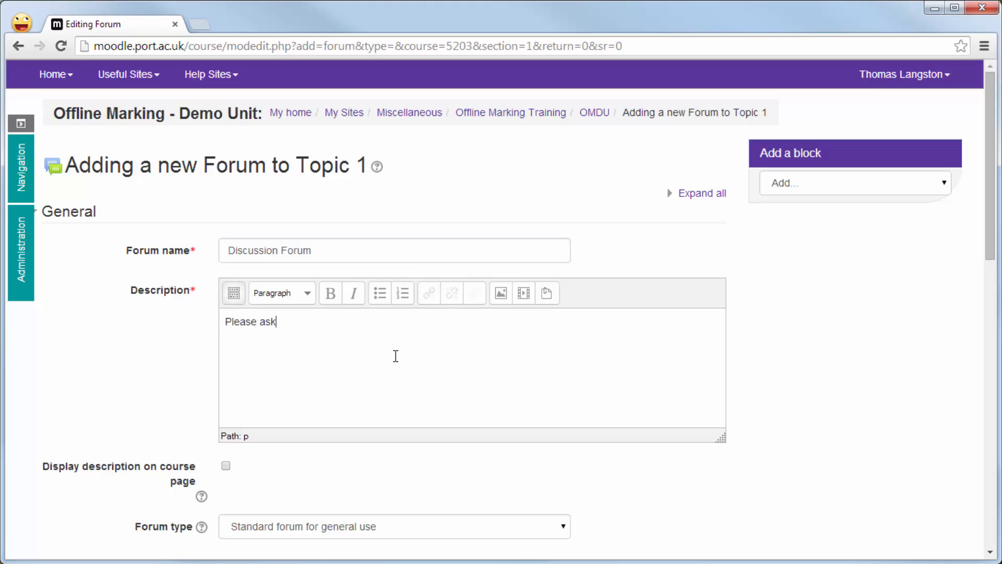
text( any question)
key(BackSpace)
text(s here)
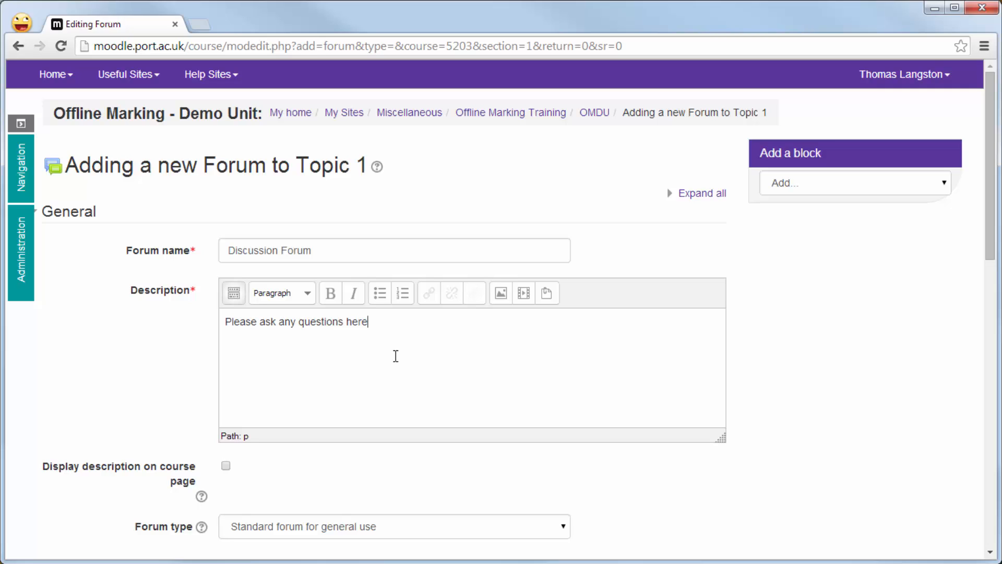
text(:)
key(Return)
key(Return)
- Choose "Standard forum for general use" as the forum type
scroll(635, 378, down, 1)
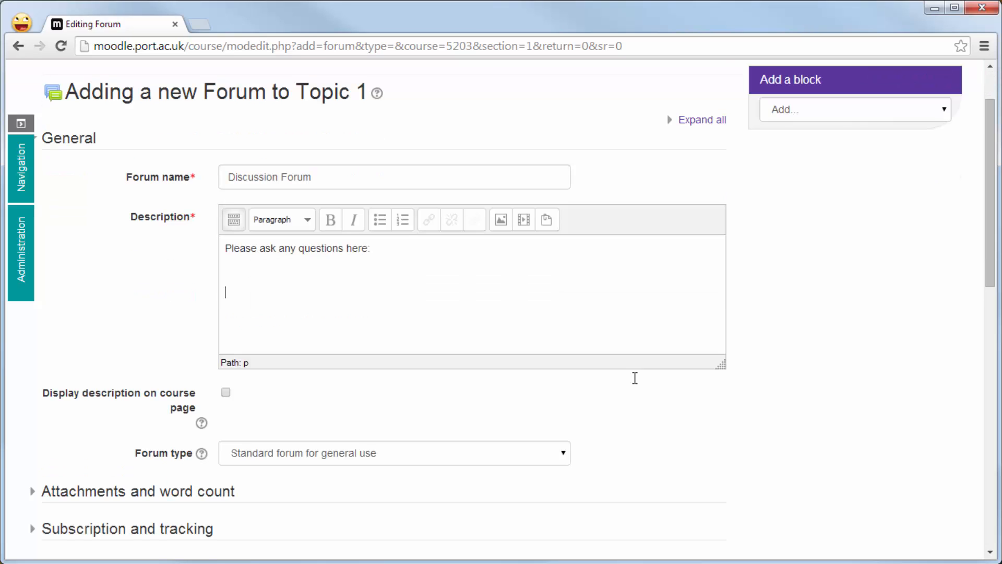
scroll(635, 378, down, 2)
click(564, 306)
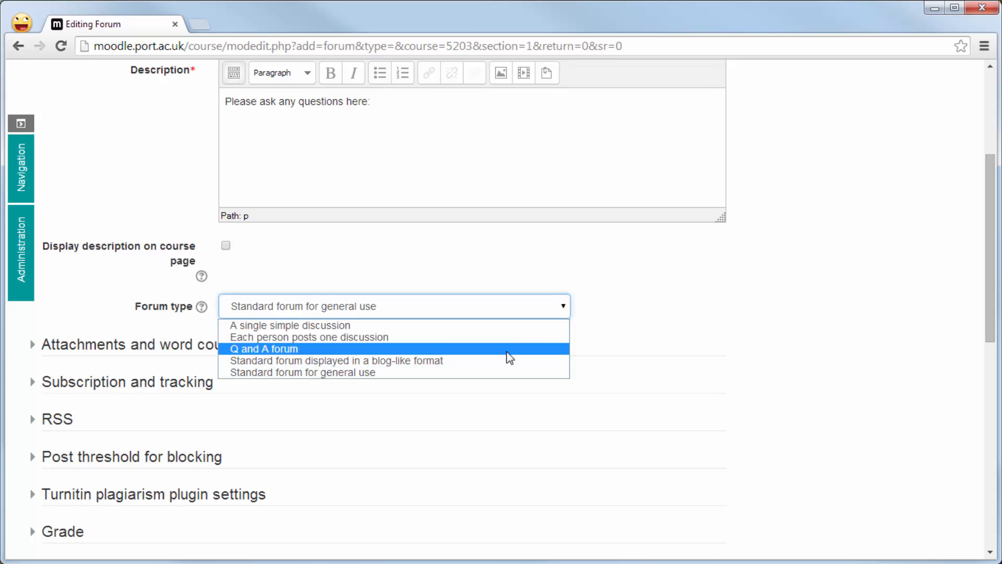
click(499, 373)
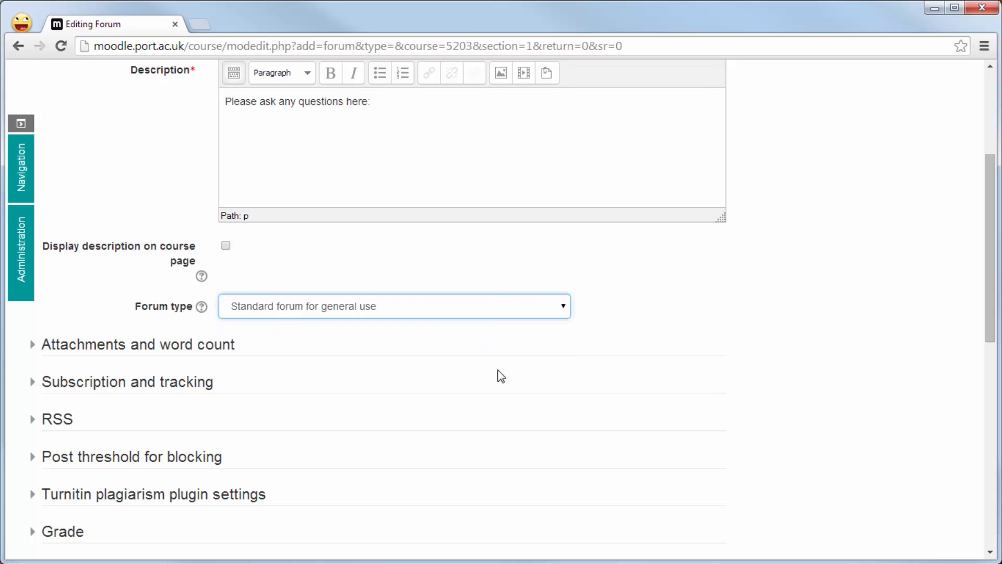
- Examine the choices for maximum attachment size, maximum number of attachments and word count display, keeping the word count display at No
click(250, 345)
scroll(510, 371, down, 3)
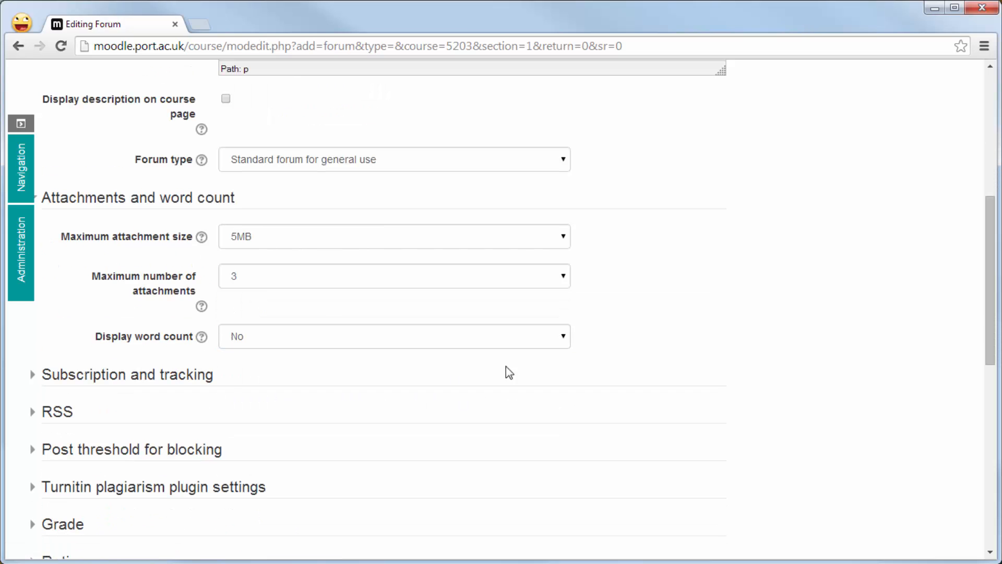
click(463, 241)
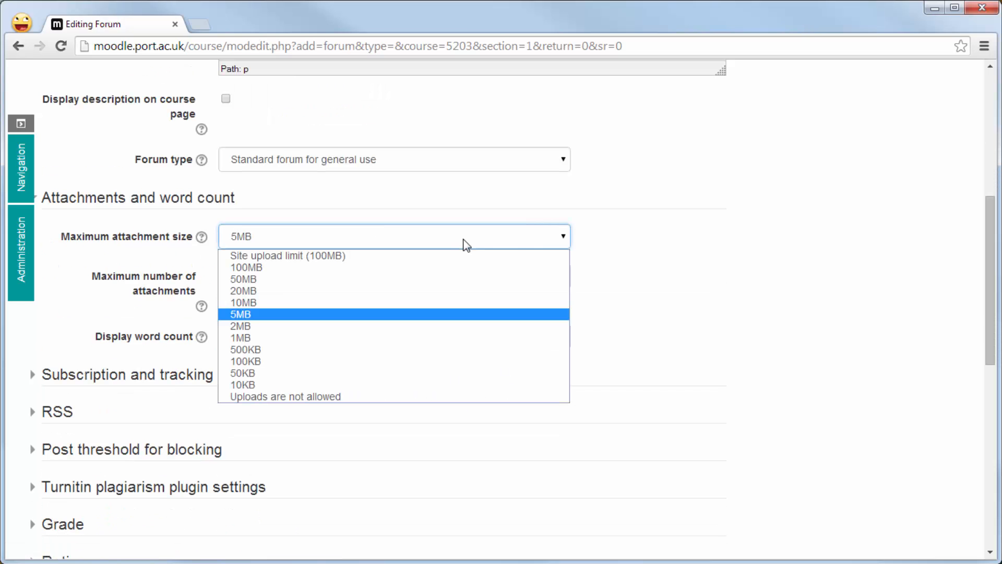
click(512, 242)
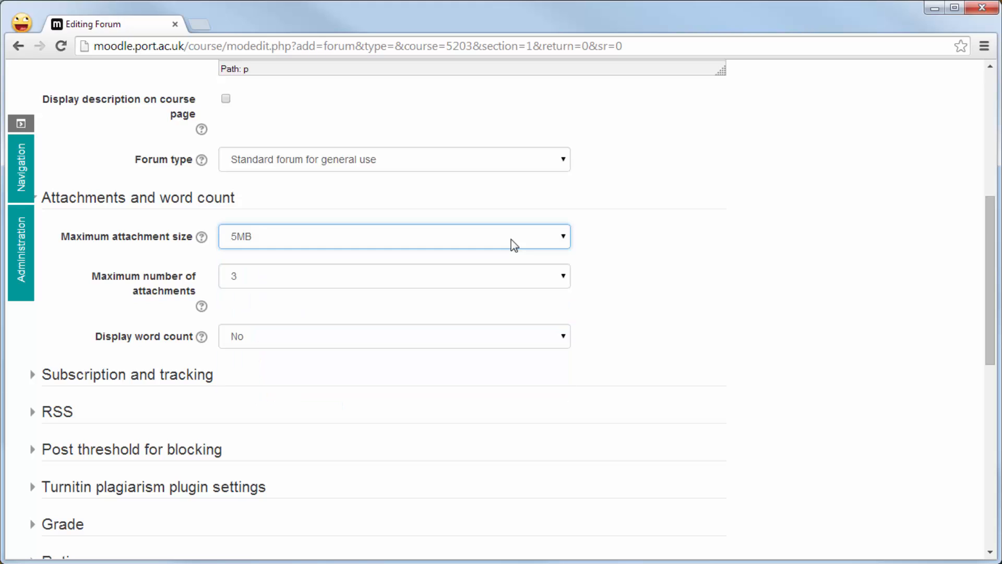
click(511, 287)
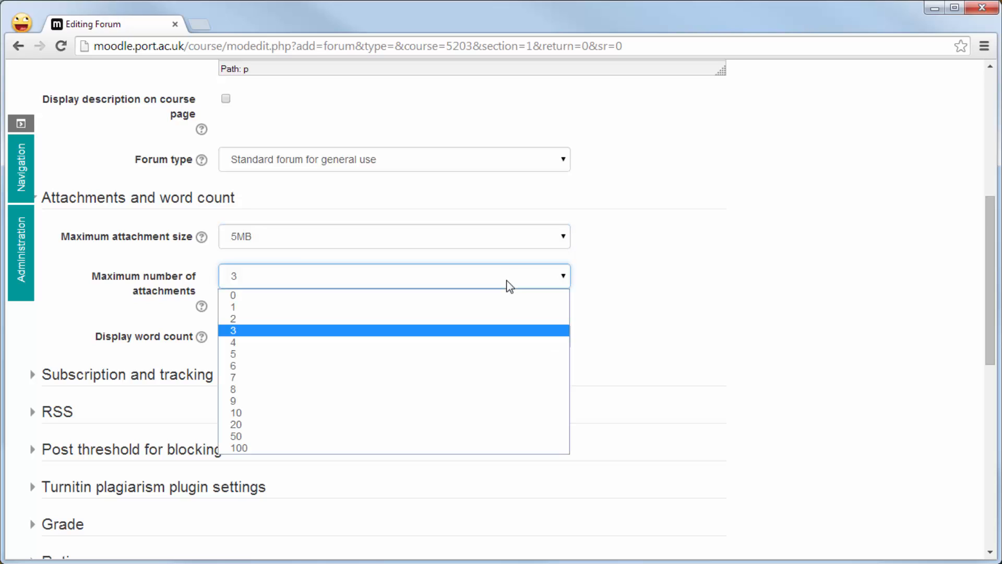
click(510, 287)
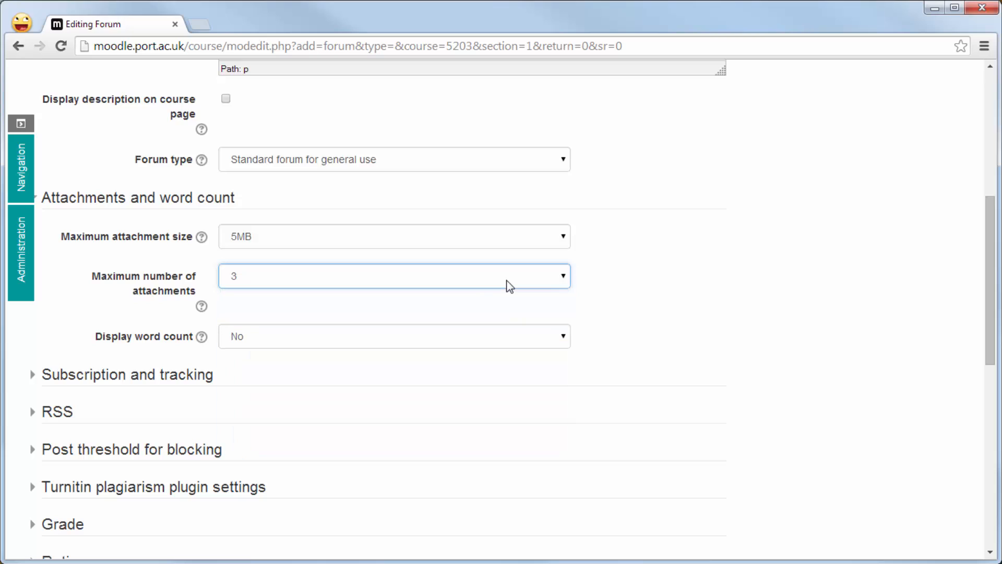
click(499, 338)
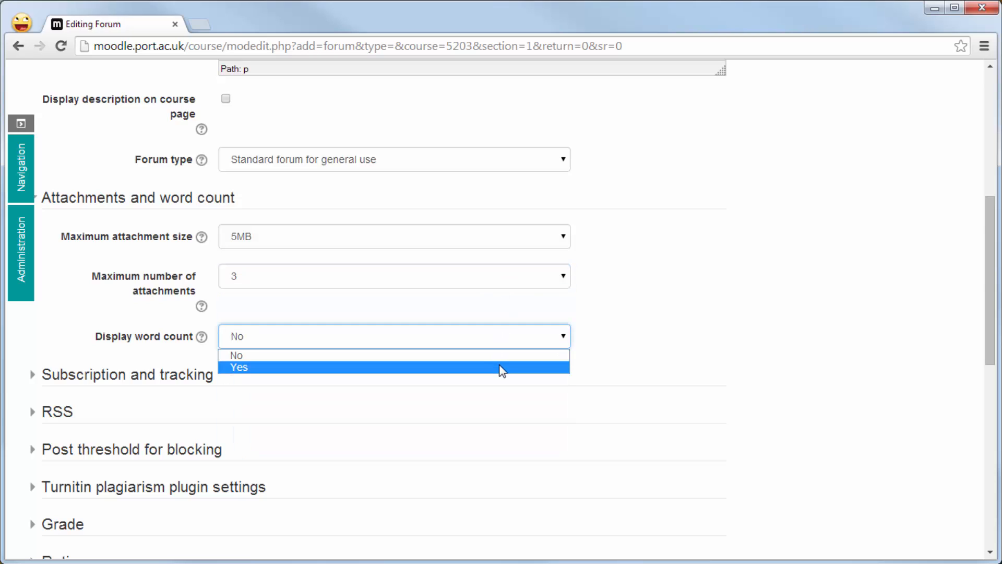
click(500, 357)
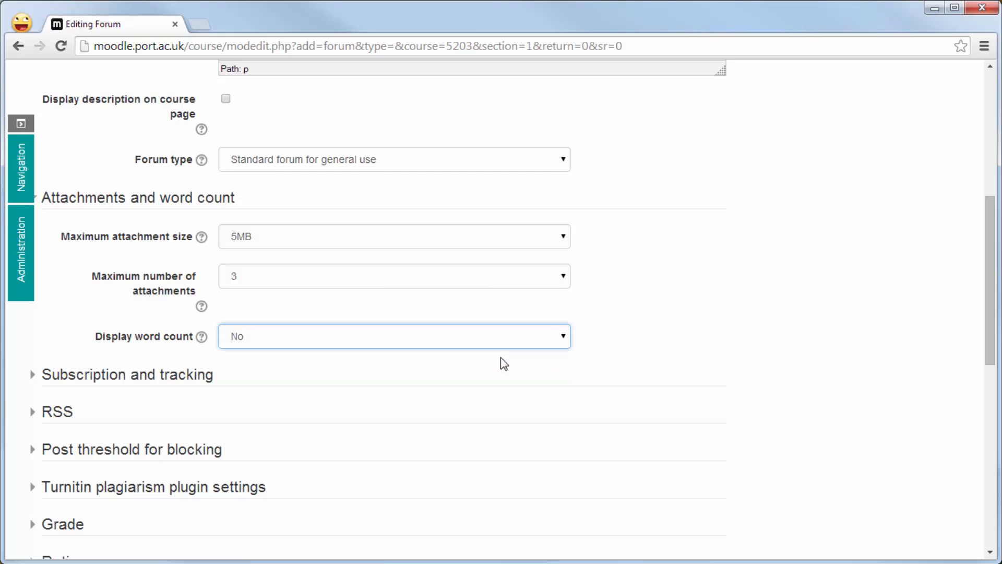
click(222, 201)
- Examine the available subscription mode and read tracking options for the forum
click(195, 236)
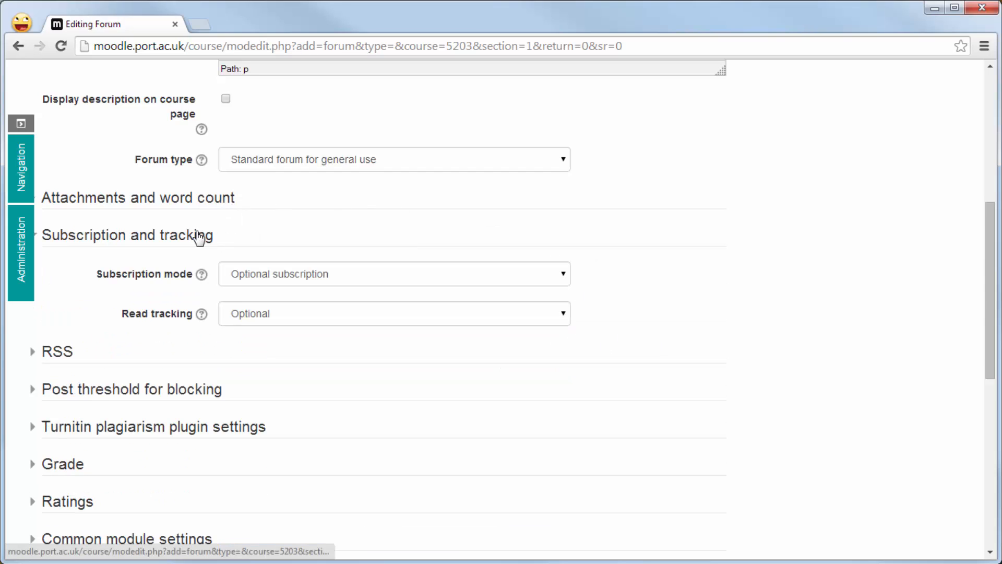
click(564, 276)
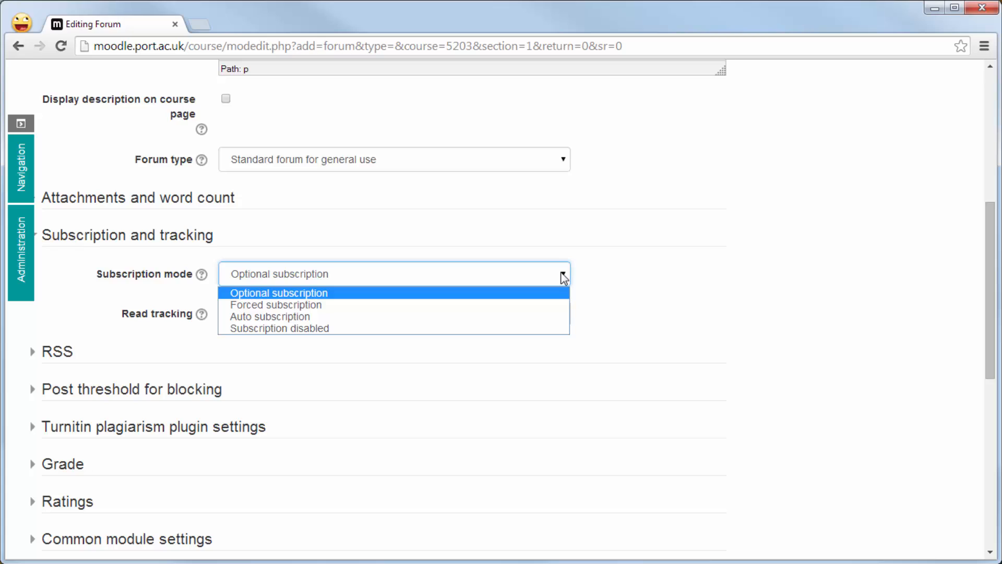
click(564, 278)
click(564, 314)
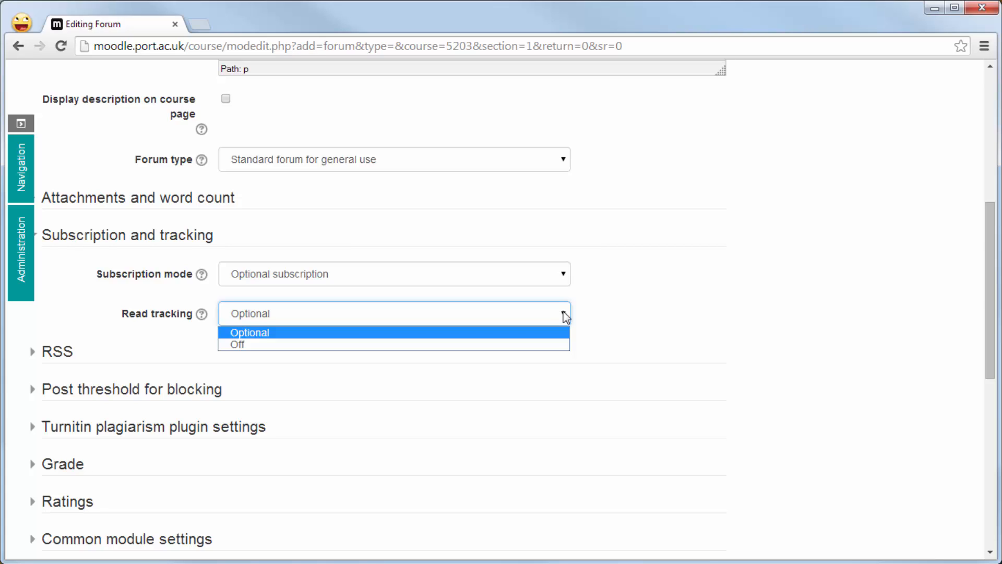
click(567, 317)
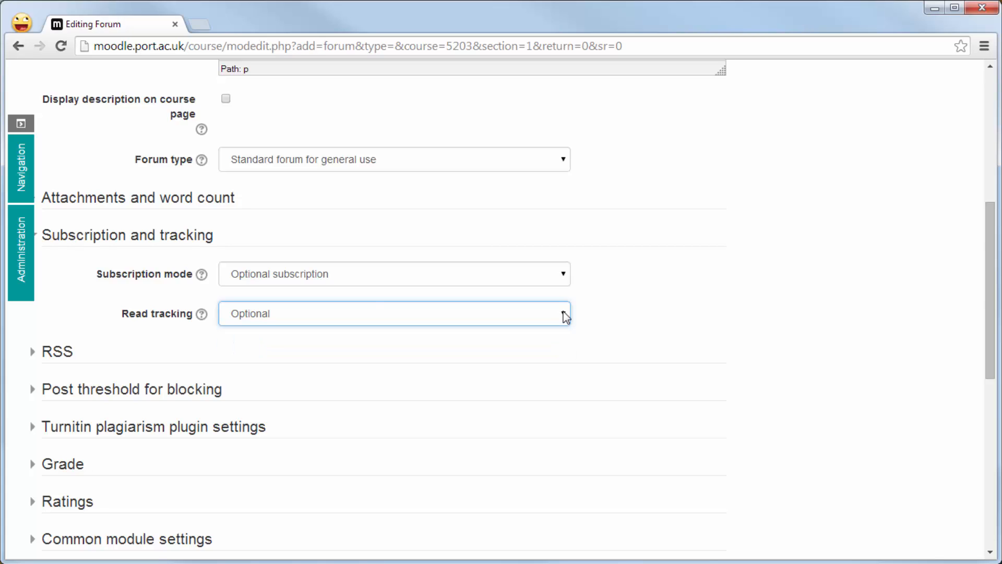
click(166, 242)
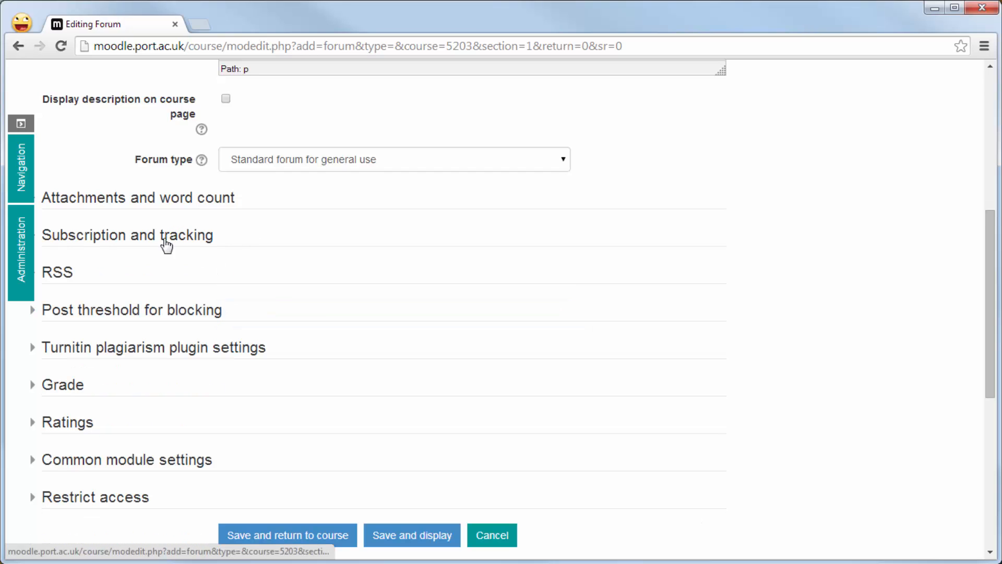
- Examine the RSS feed options offered for the forum
click(67, 274)
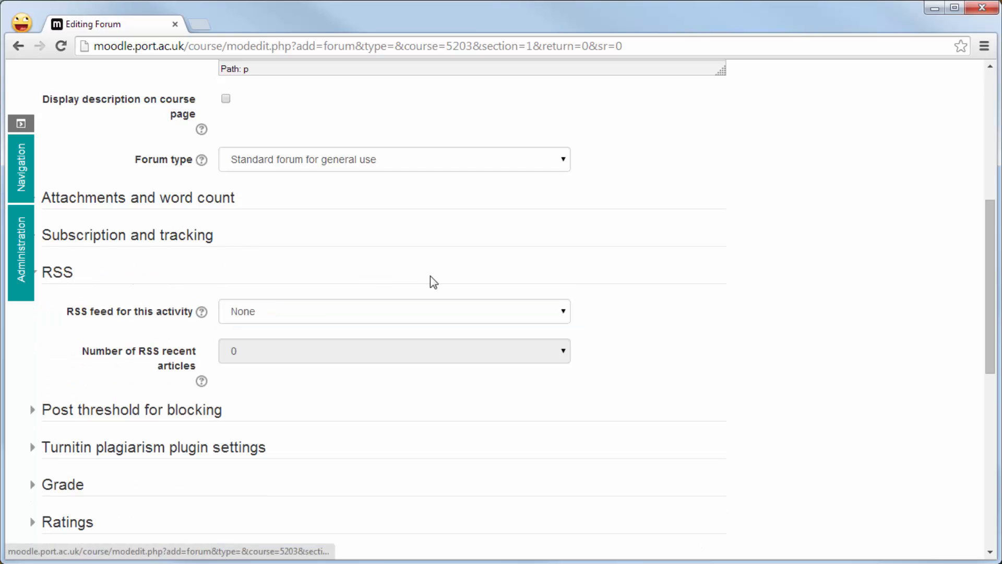
click(562, 311)
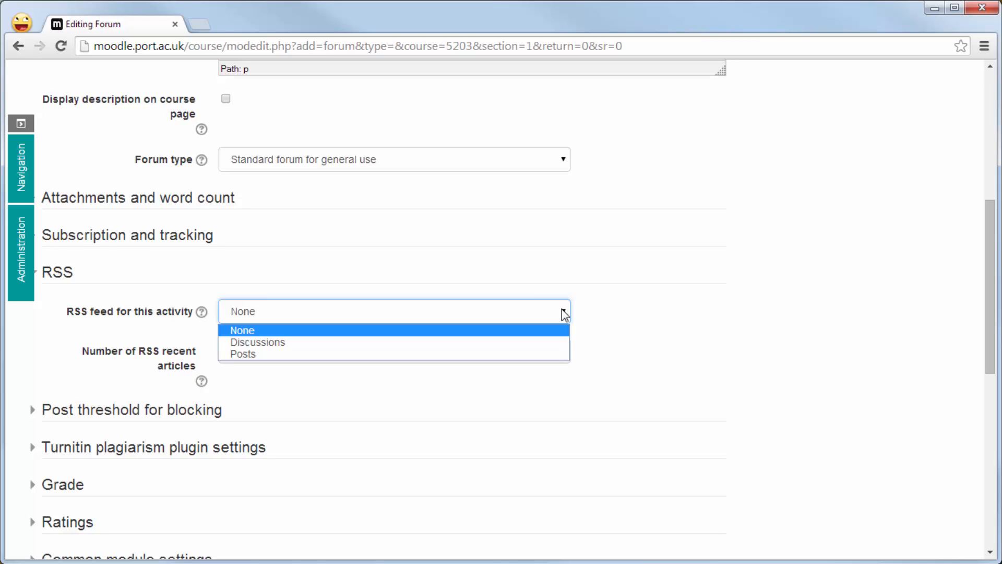
click(564, 313)
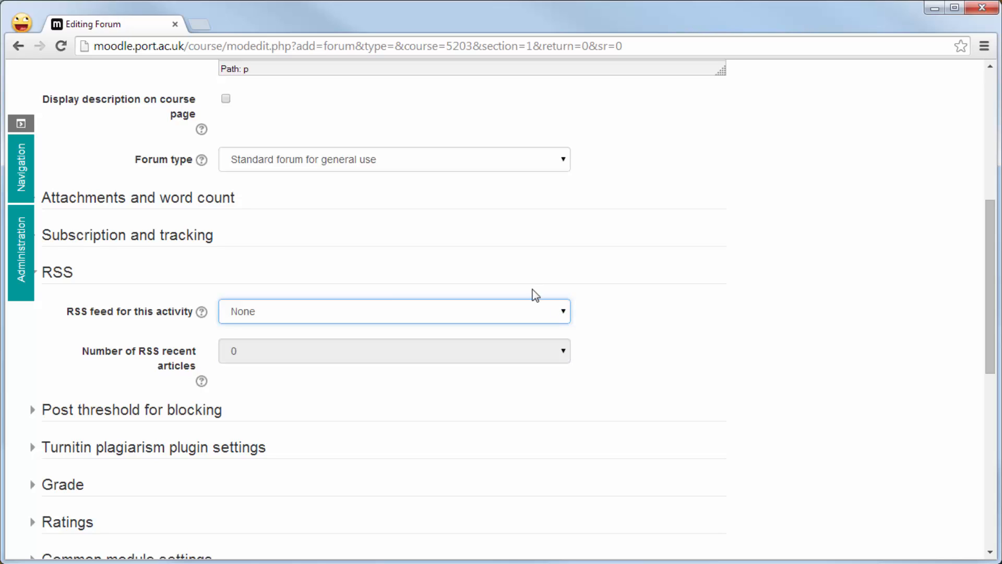
click(71, 274)
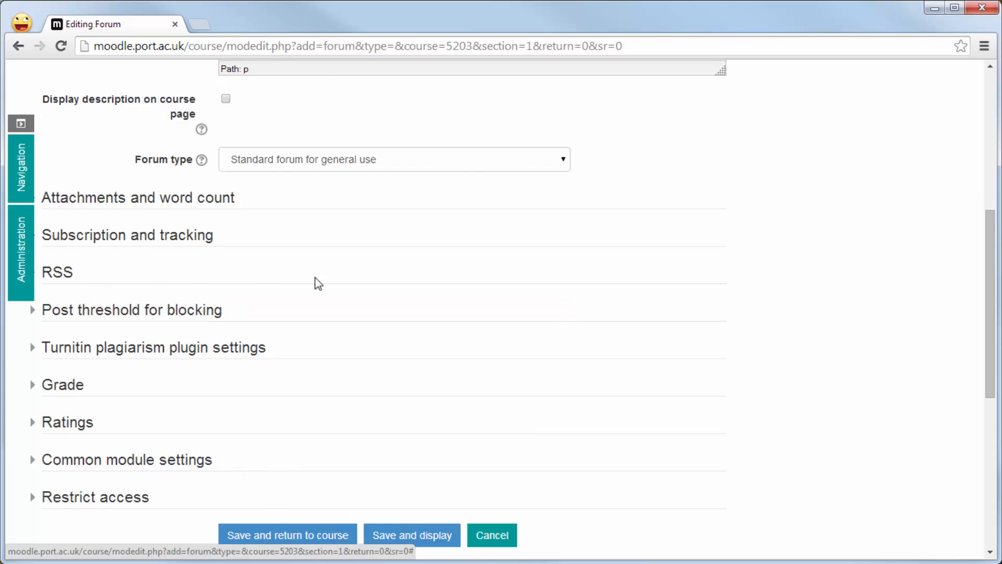
- Set the time period for blocking to 1 day, the post threshold for blocking to 10 and for warning to 5
scroll(320, 271, down, 3)
click(201, 235)
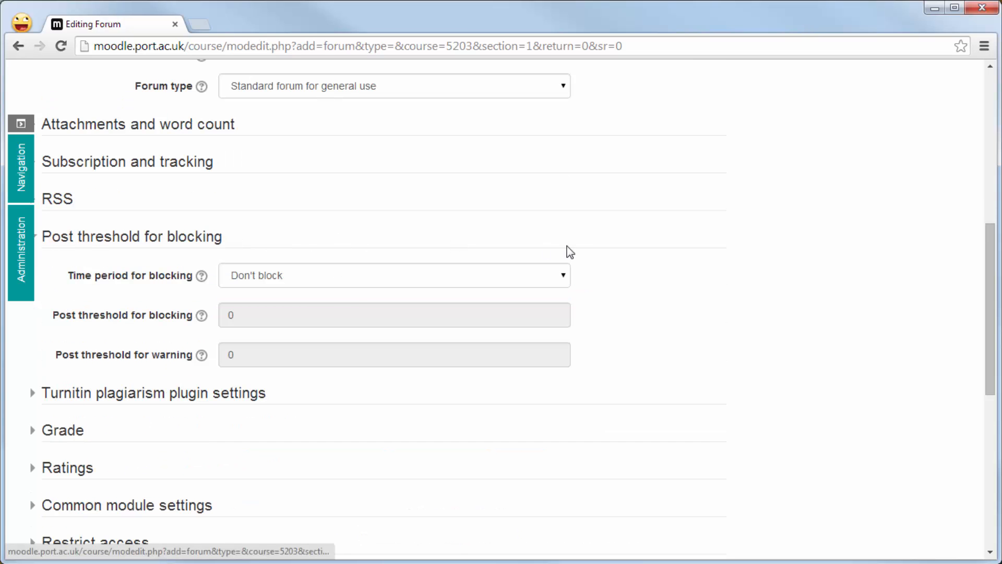
click(563, 276)
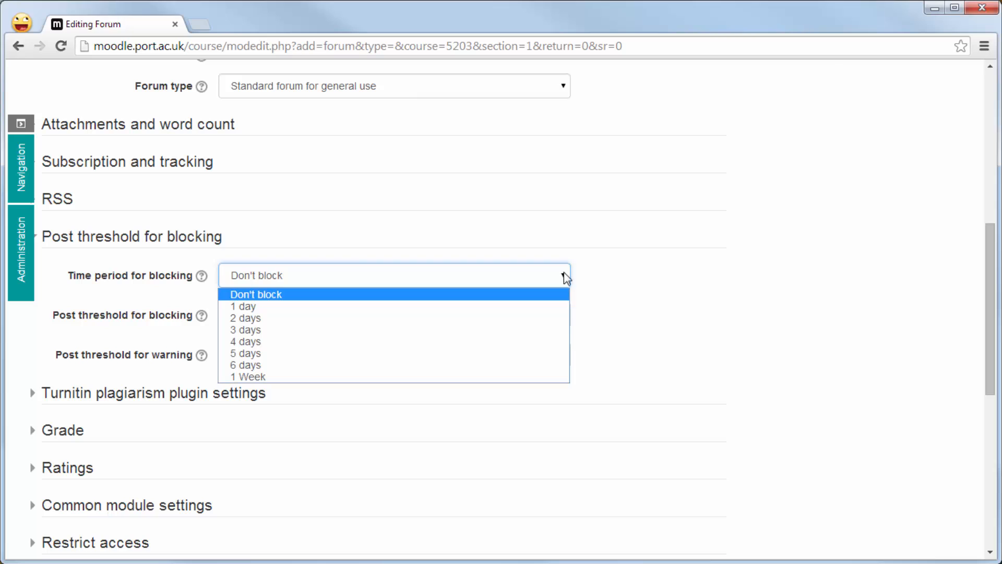
click(535, 307)
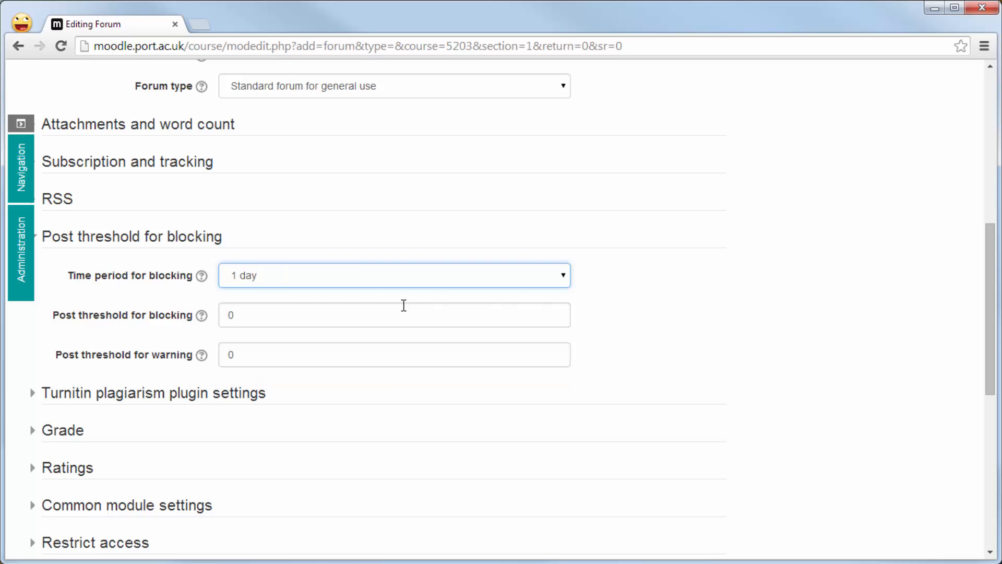
key(Tab)
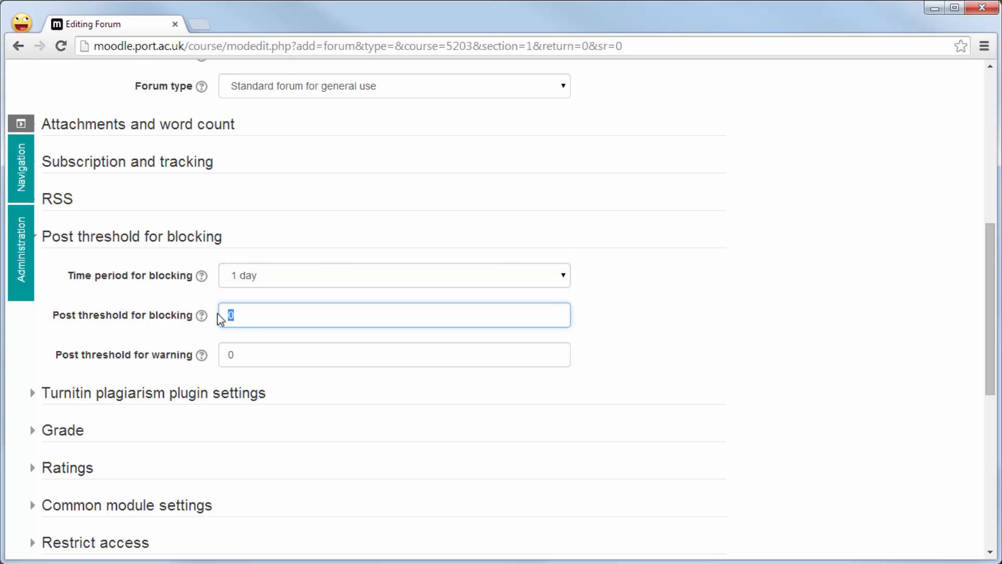
text(10)
key(Tab)
text(5)
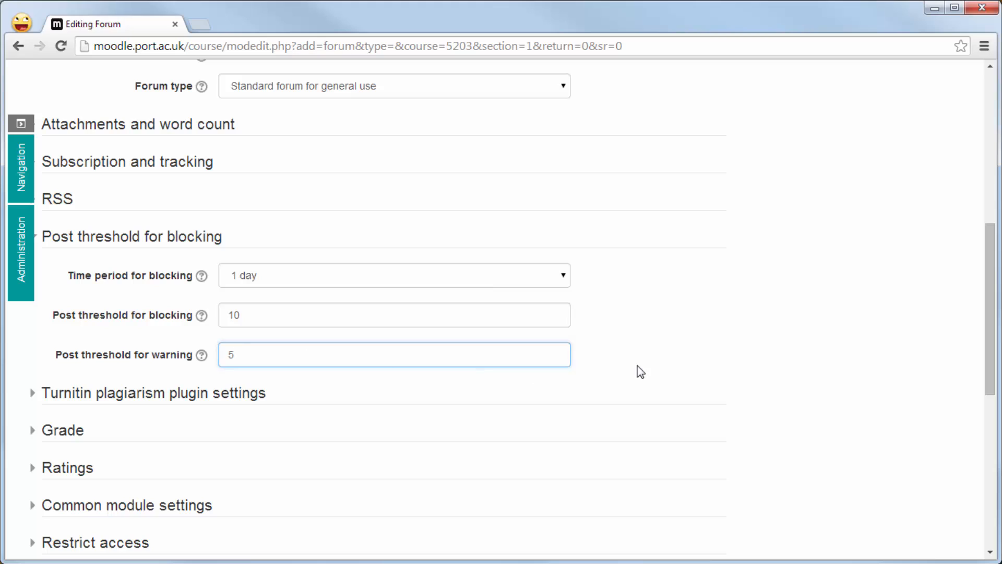
click(643, 369)
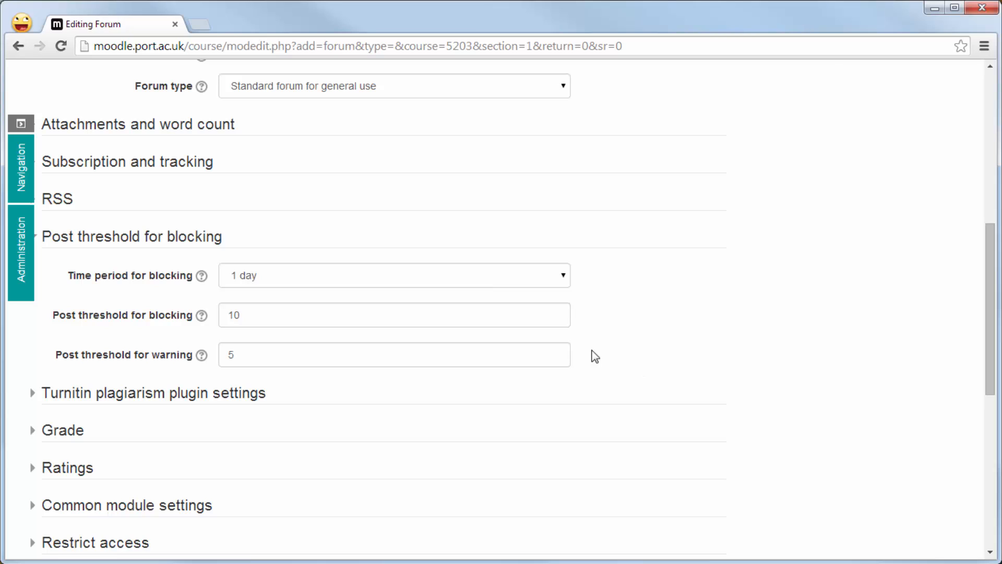
- Set the time period for blocking to "Don't block" and collapse the post threshold settings
click(562, 276)
click(551, 296)
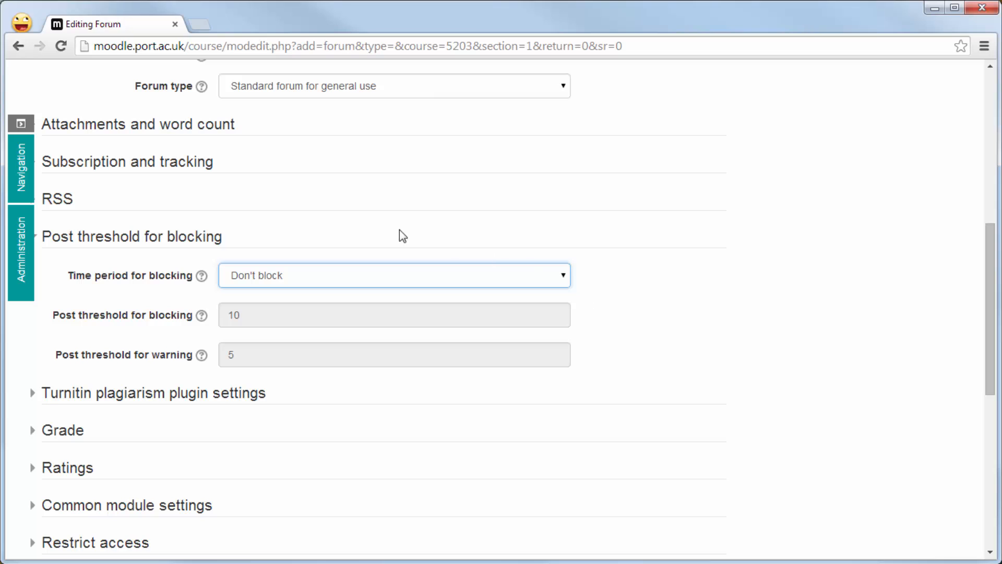
click(201, 236)
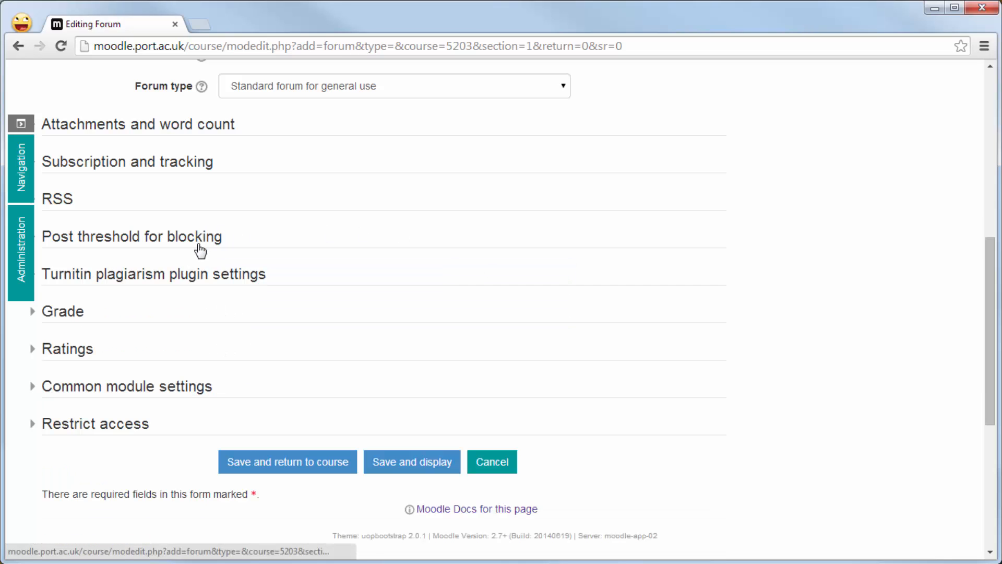
- Disable Turnitin in the forum's plagiarism plugin settings by setting Enable Turnitin to No
click(233, 276)
scroll(714, 304, down, 1)
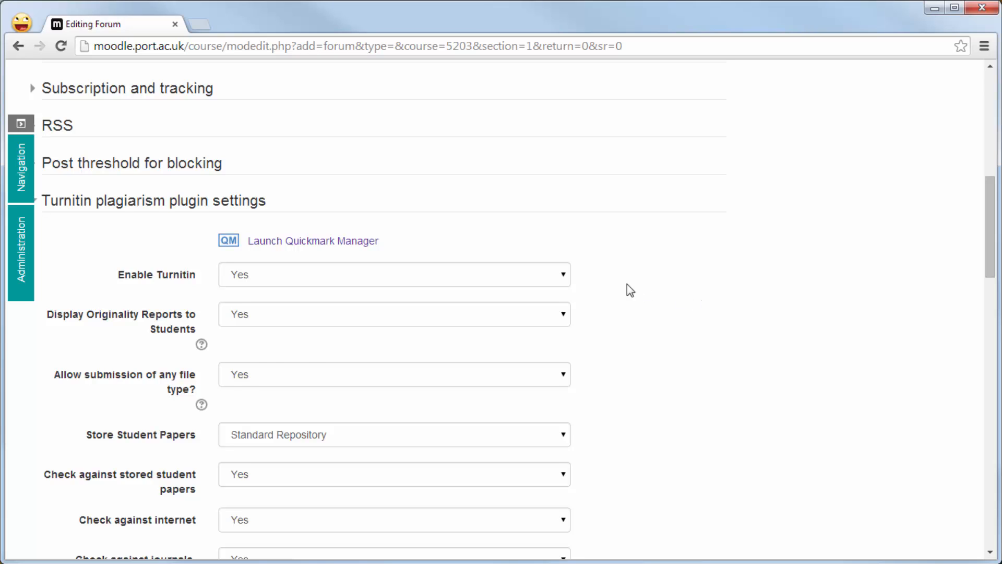
scroll(628, 284, down, 1)
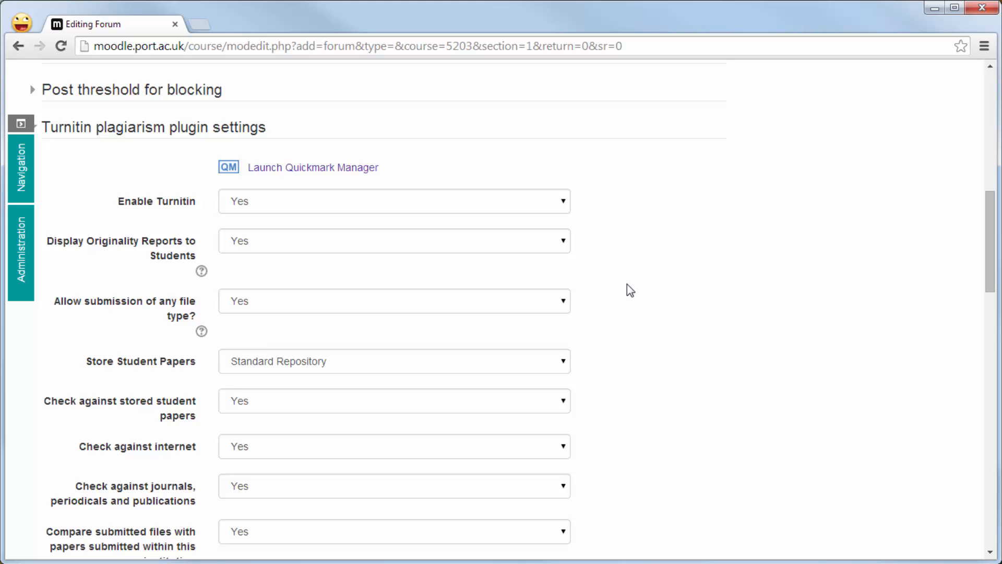
click(563, 202)
click(563, 221)
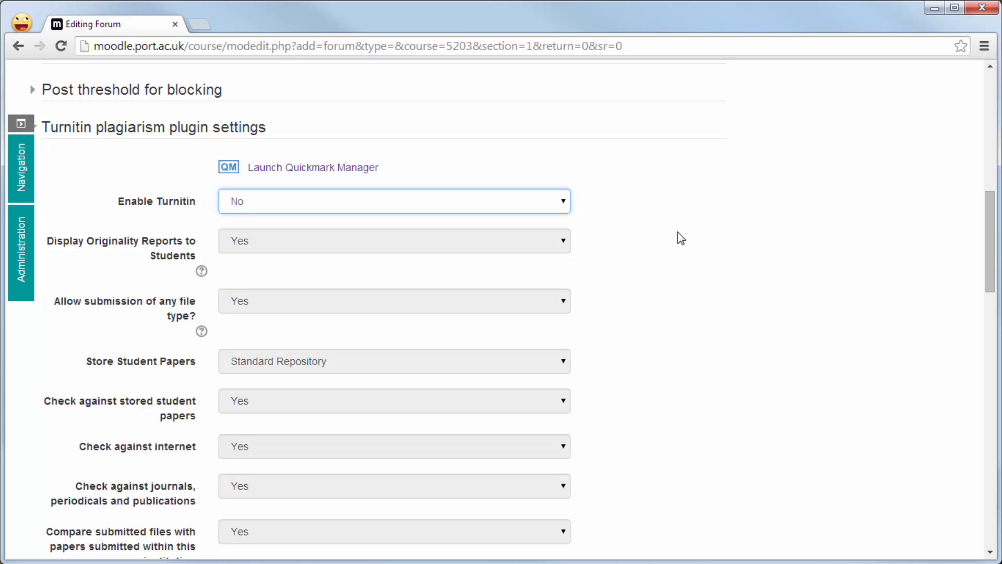
click(677, 233)
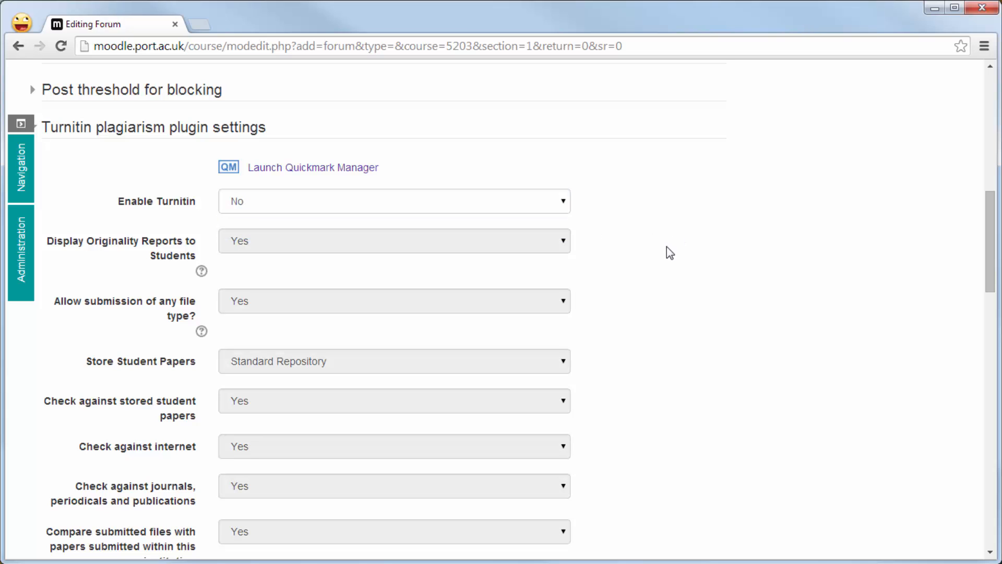
- Examine the remaining Turnitin plagiarism plugin settings down to the e-rater and marking options, and collapse the section
scroll(667, 247, down, 5)
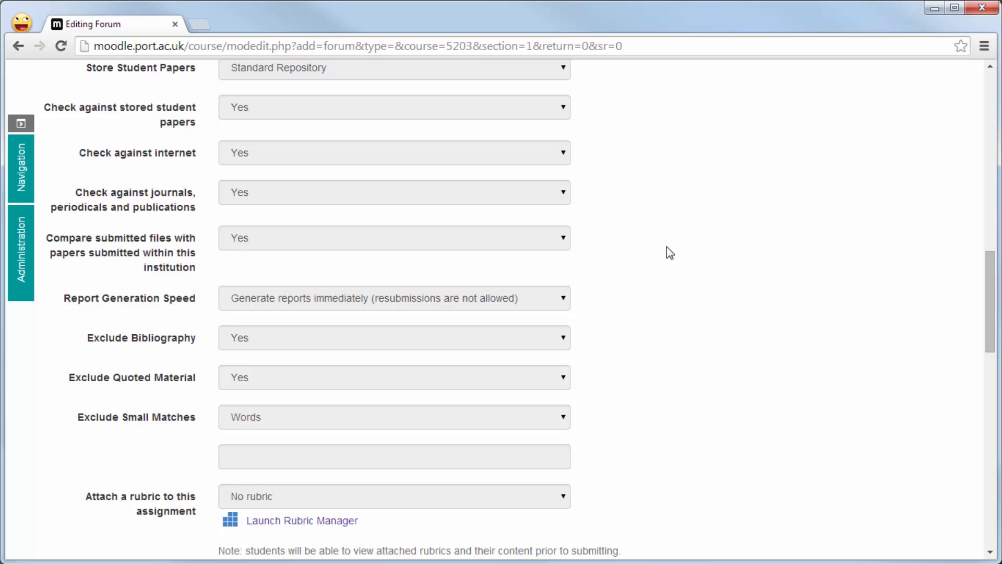
scroll(666, 246, down, 7)
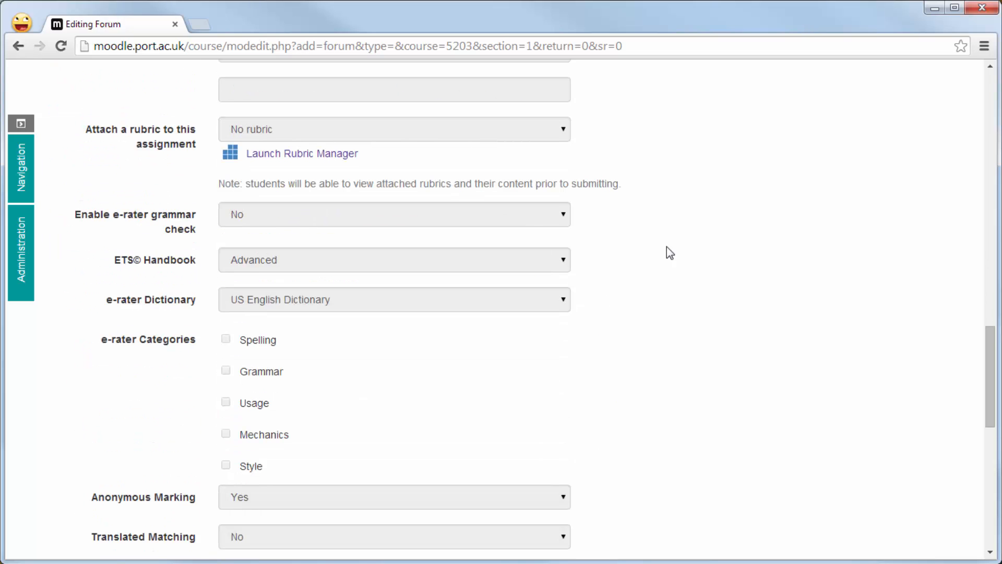
scroll(667, 247, down, 1)
scroll(666, 246, up, 10)
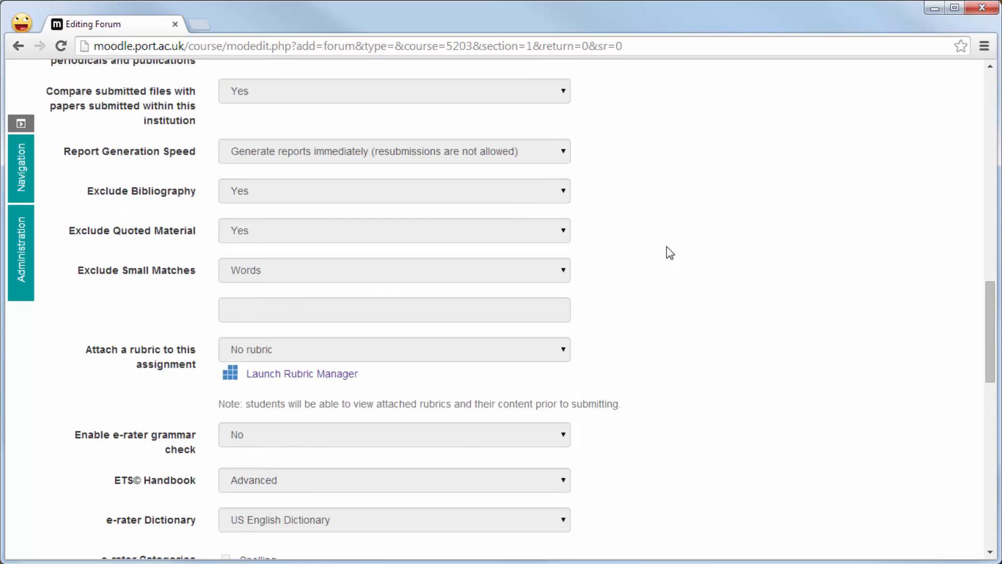
scroll(666, 246, up, 1)
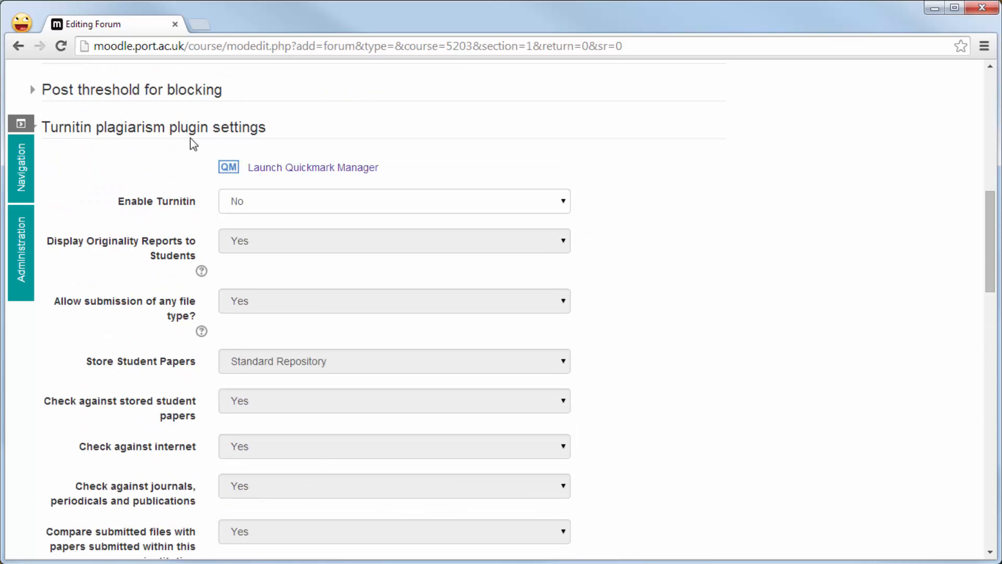
click(177, 130)
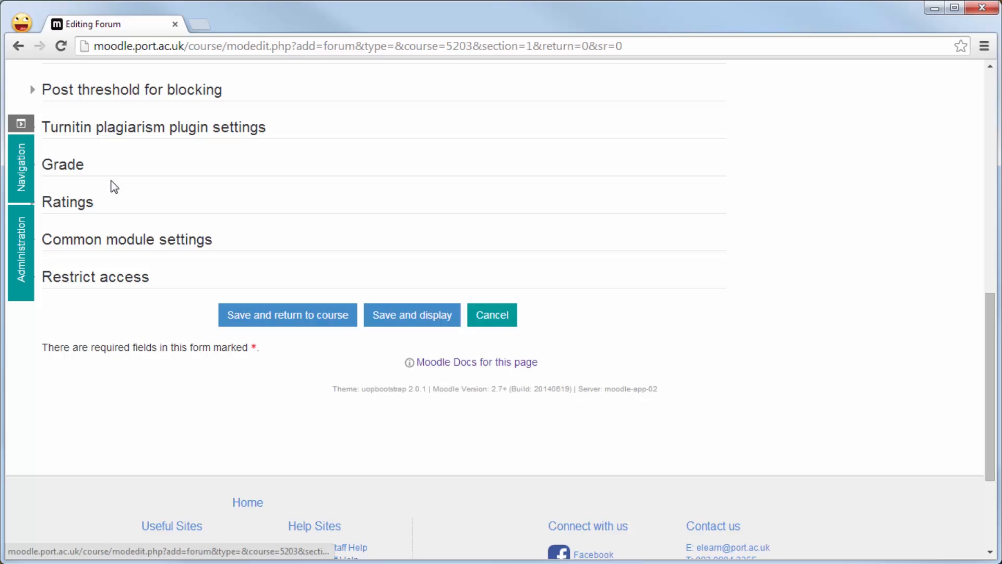
- Examine the grade categories available for the forum and collapse the Grade section
click(70, 172)
click(296, 206)
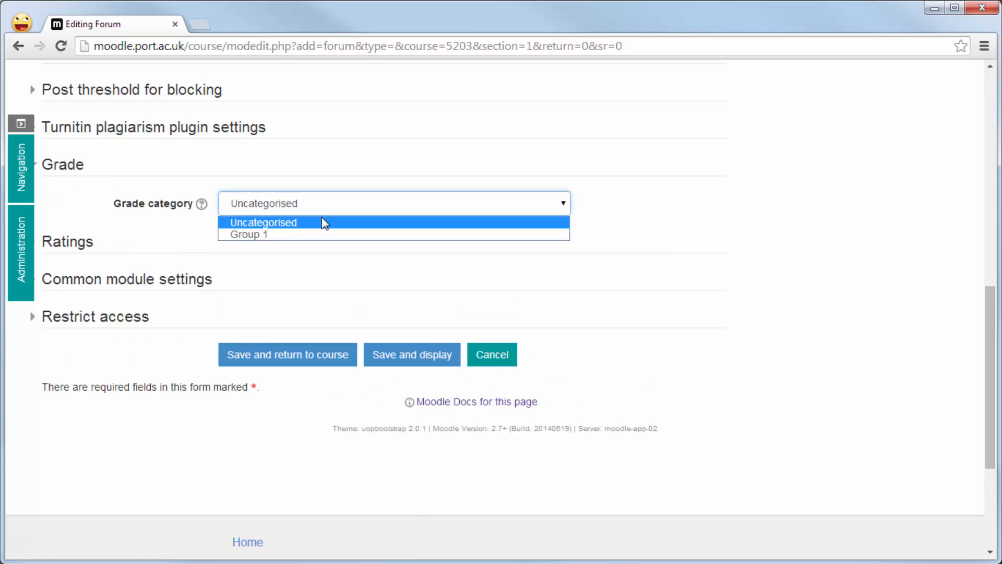
click(351, 194)
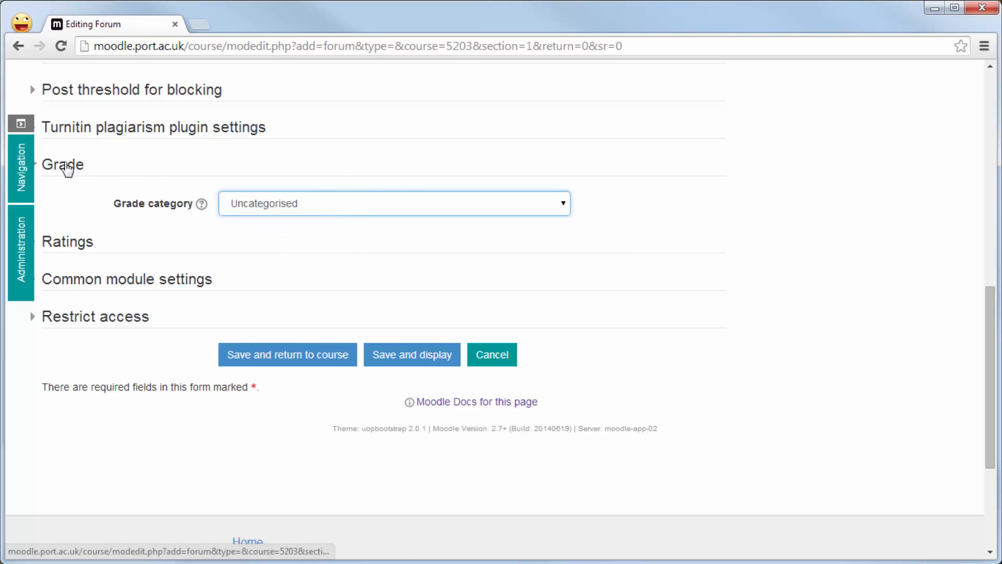
click(66, 165)
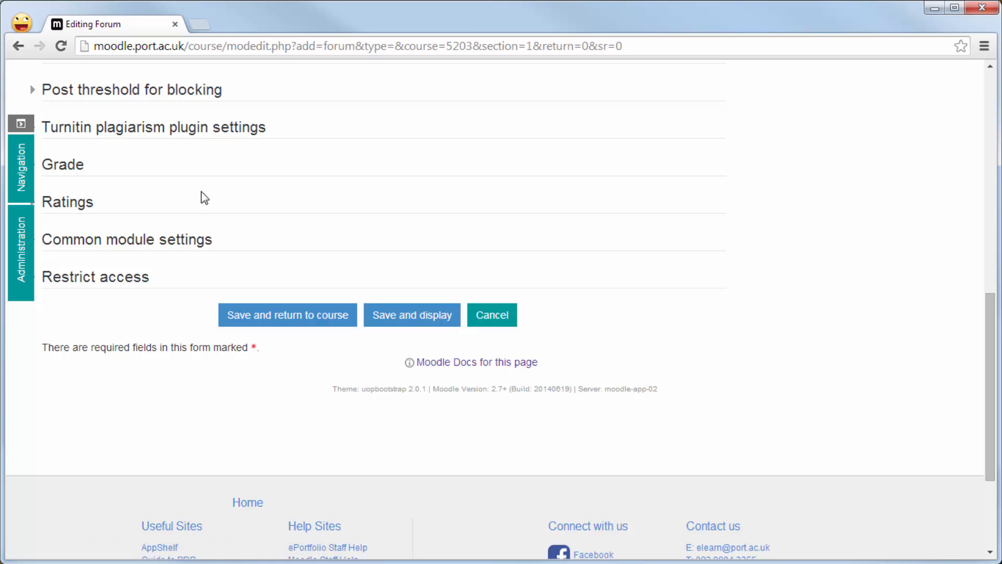
- Review the forum's rating aggregate types, scale and date range options, and save the forum, returning to the course
click(95, 207)
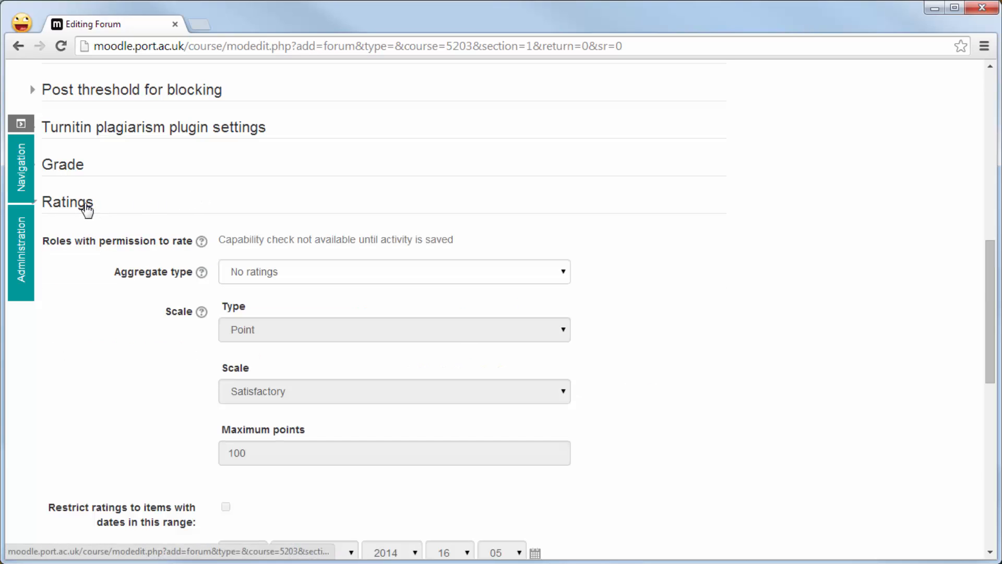
click(336, 278)
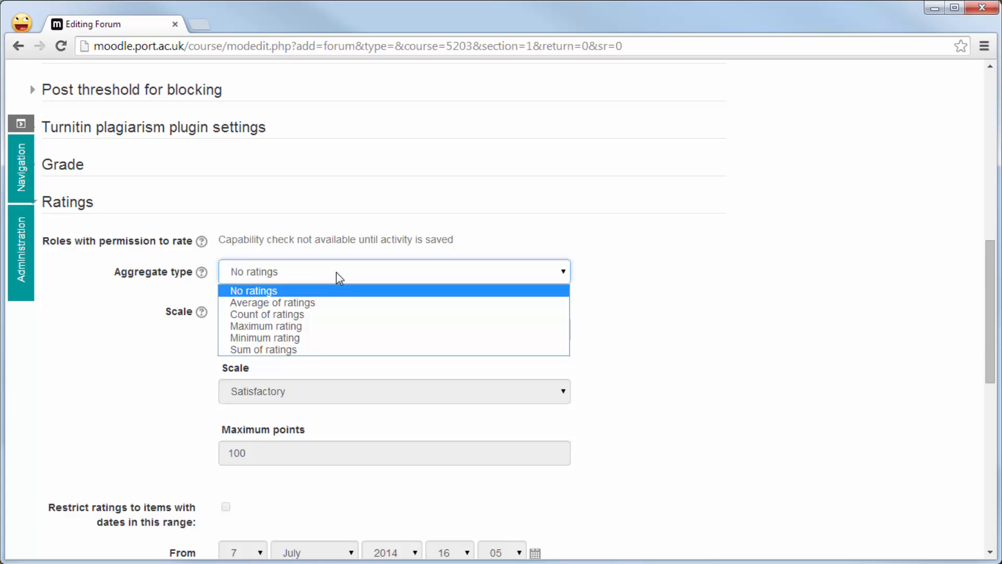
click(336, 277)
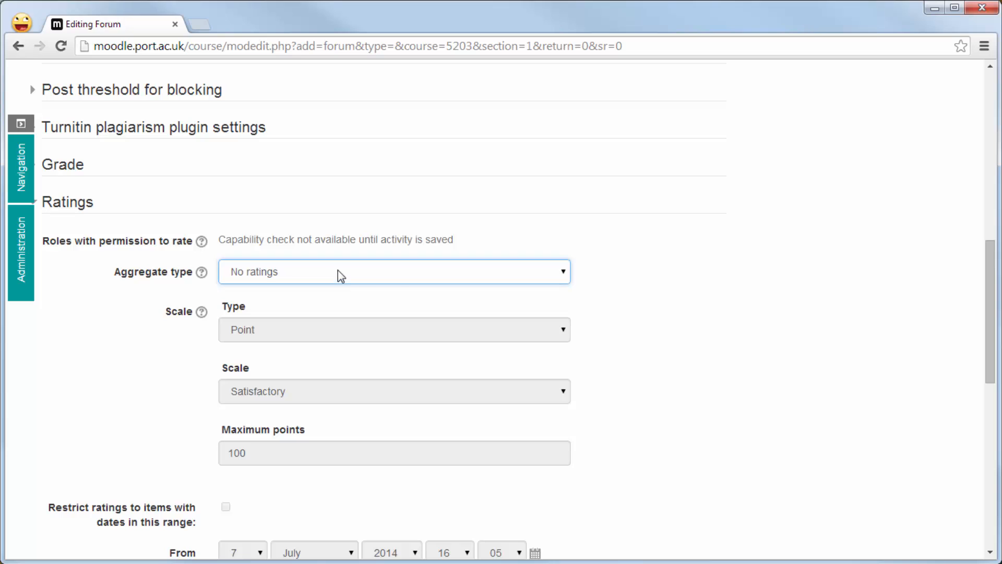
scroll(107, 415, down, 4)
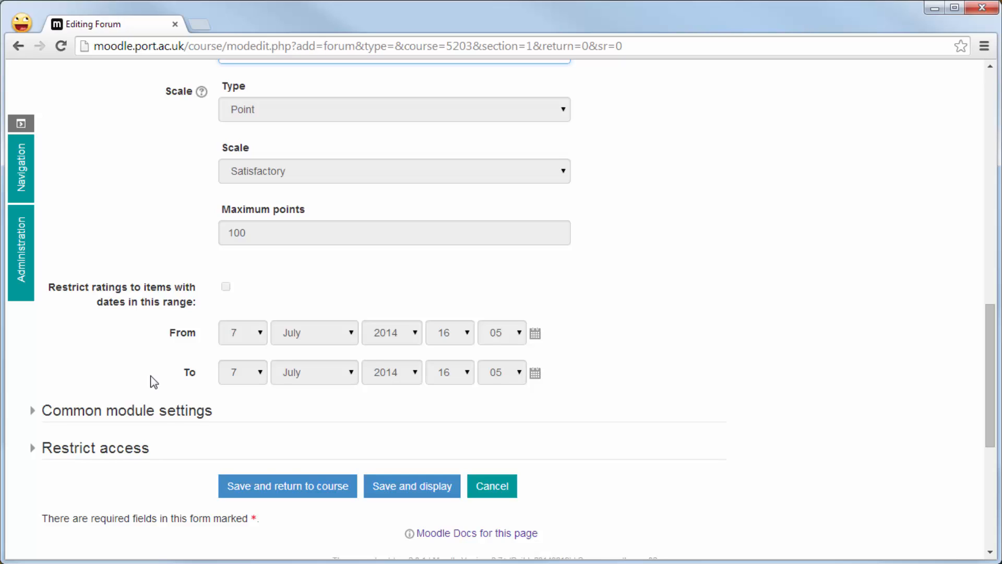
click(310, 484)
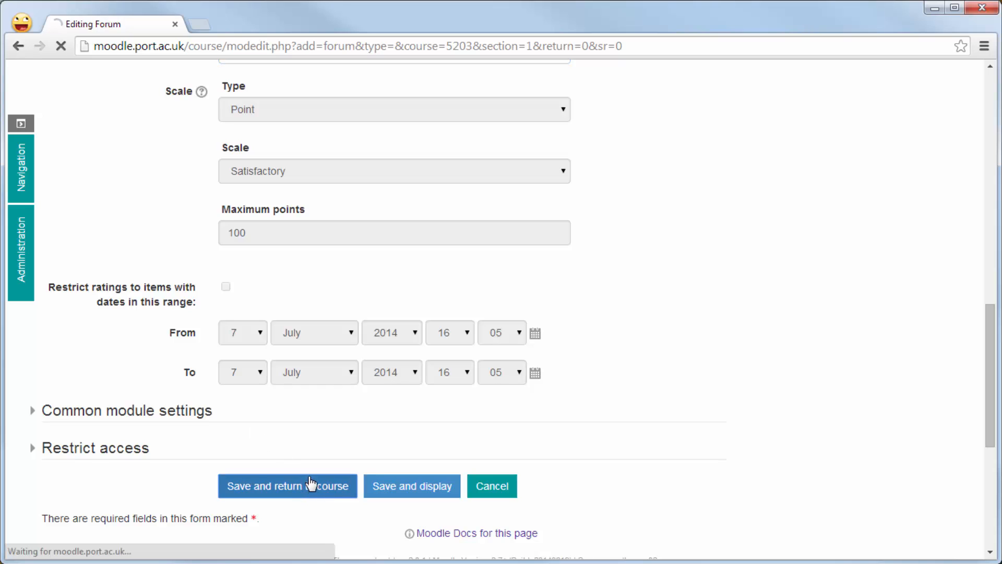